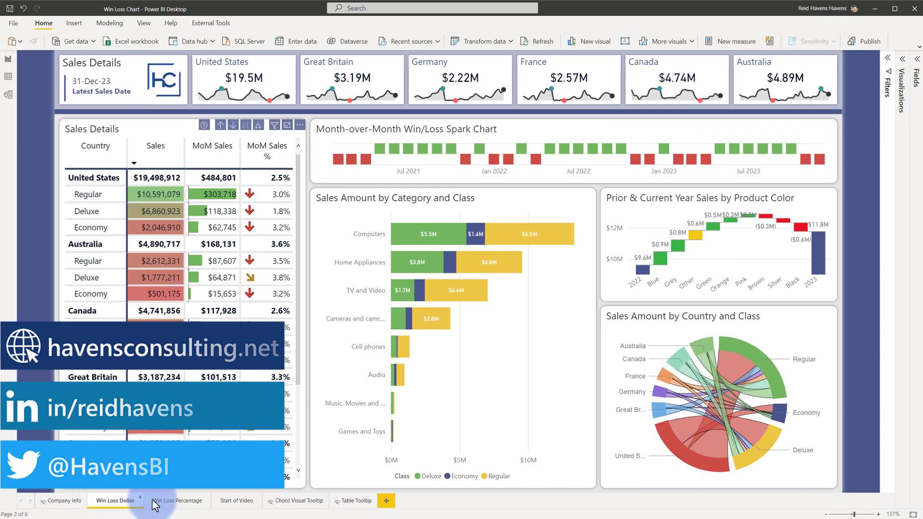
Review the finished green/red monthly spark chart on the Win Loss Dollar page
{"action": "mouse_move", "coordinate": [377, 154]}
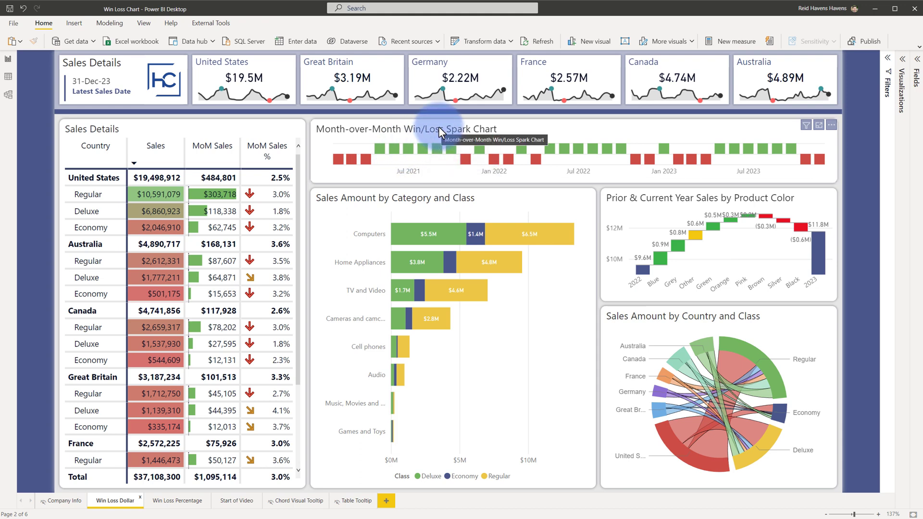
On the Win Loss Percentage page, inspect the spark chart's visual type and fields, then collapse the pane
{"action": "left_click", "coordinate": [187, 500]}
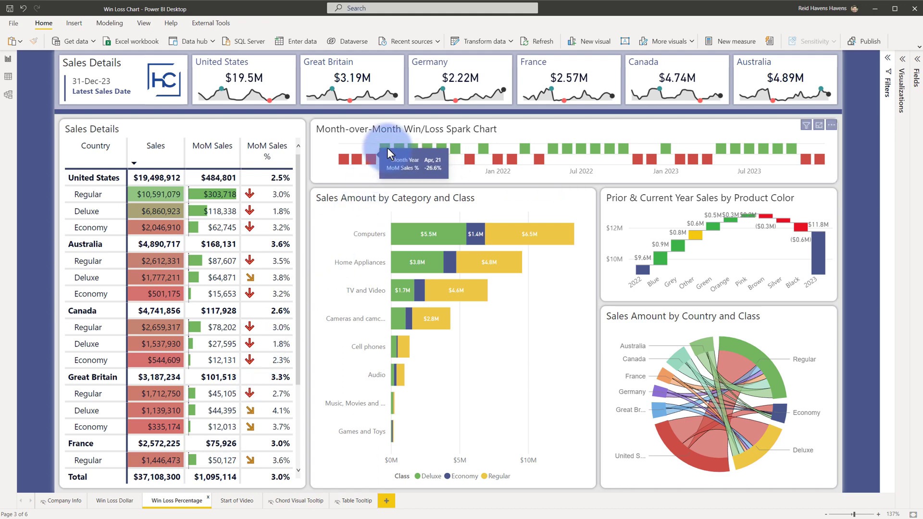
{"action": "left_click", "coordinate": [368, 129]}
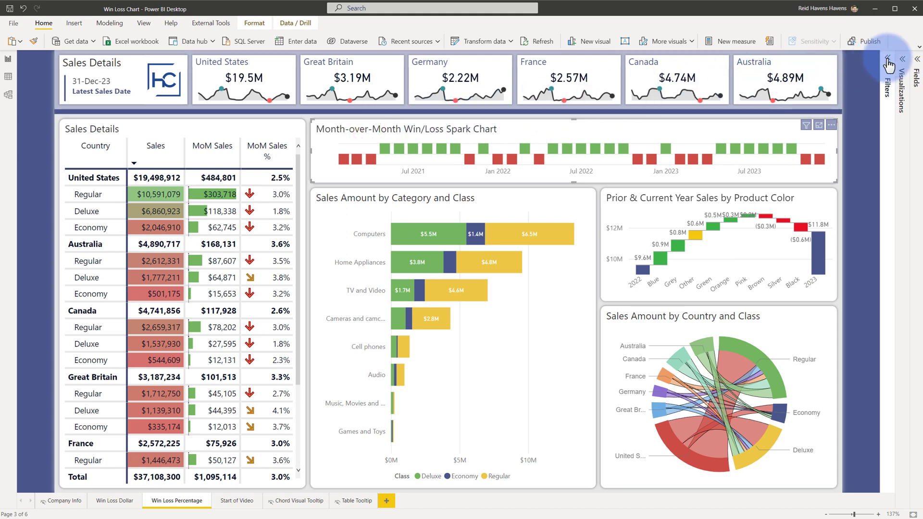
{"action": "left_click", "coordinate": [903, 59]}
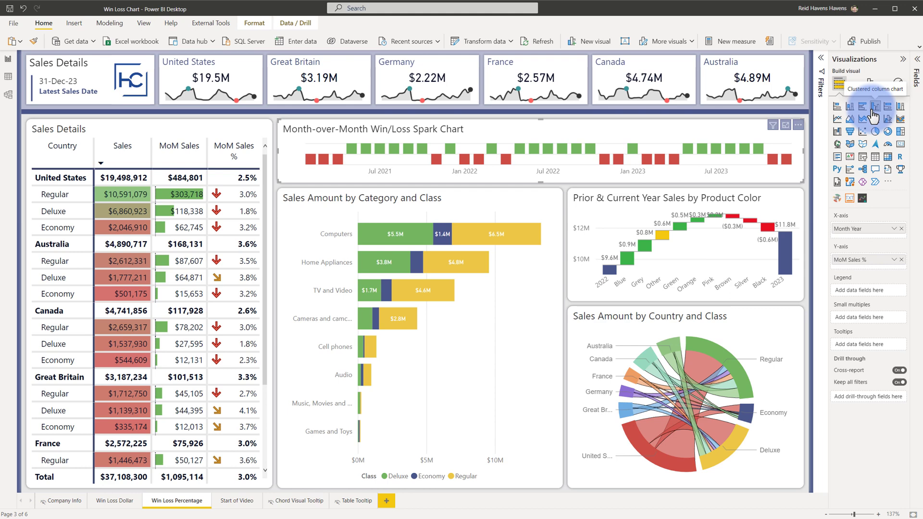
{"action": "left_click", "coordinate": [903, 58]}
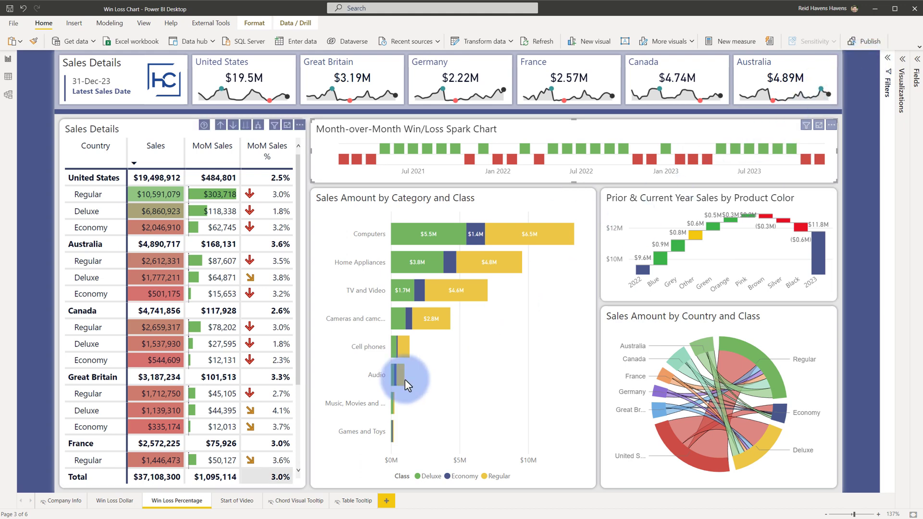
On the Start of Video page, set the spark chart's Y-axis range to minimum -1, maximum 1
{"action": "left_click", "coordinate": [233, 500]}
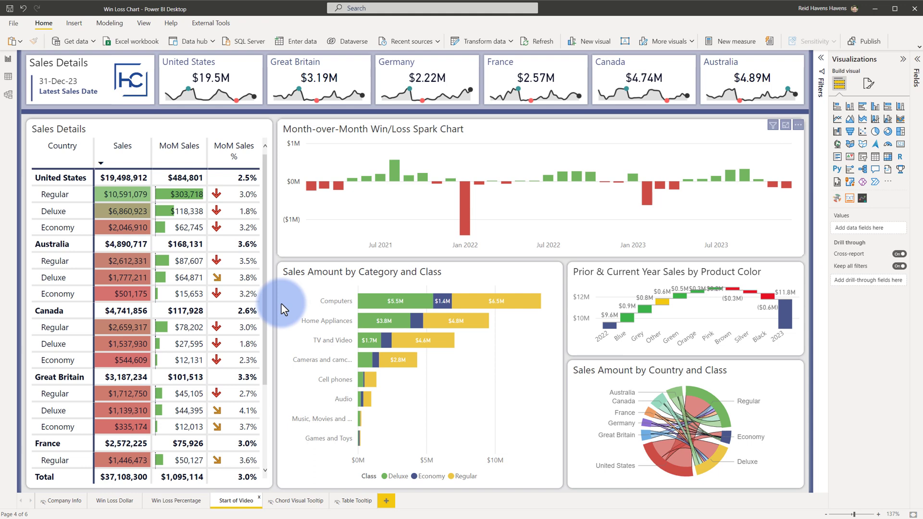
{"action": "mouse_move", "coordinate": [310, 185]}
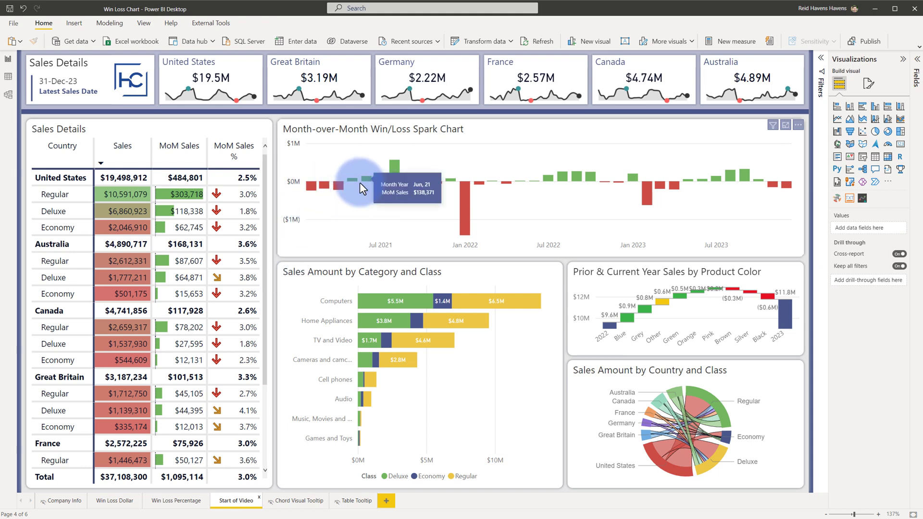
{"action": "left_click", "coordinate": [869, 83]}
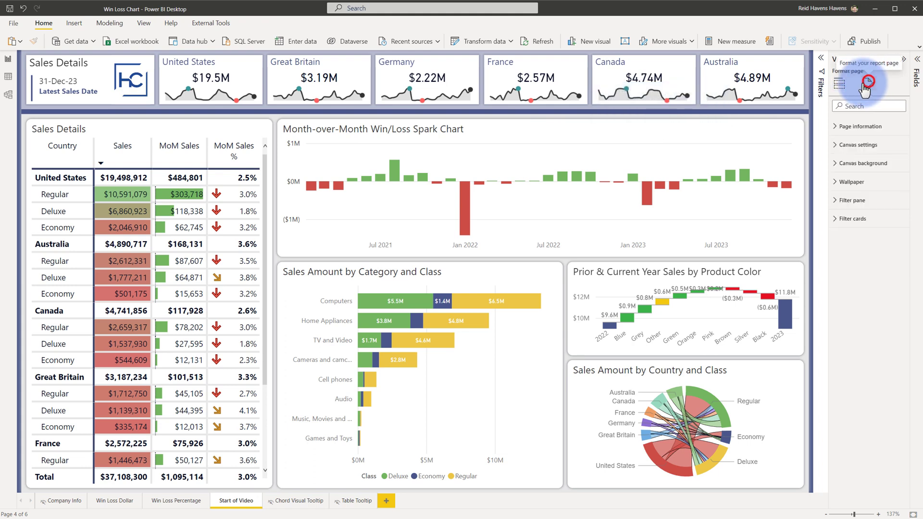
{"action": "left_click", "coordinate": [703, 131]}
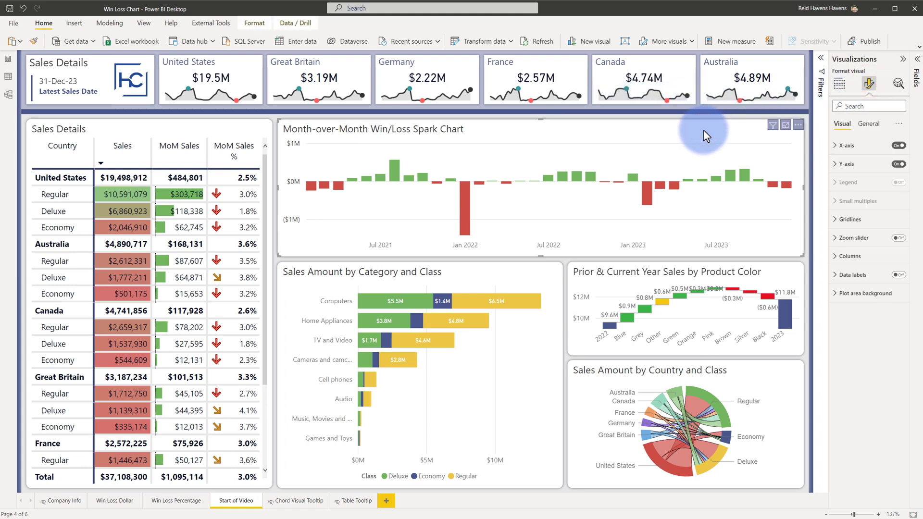
{"action": "left_click", "coordinate": [835, 164]}
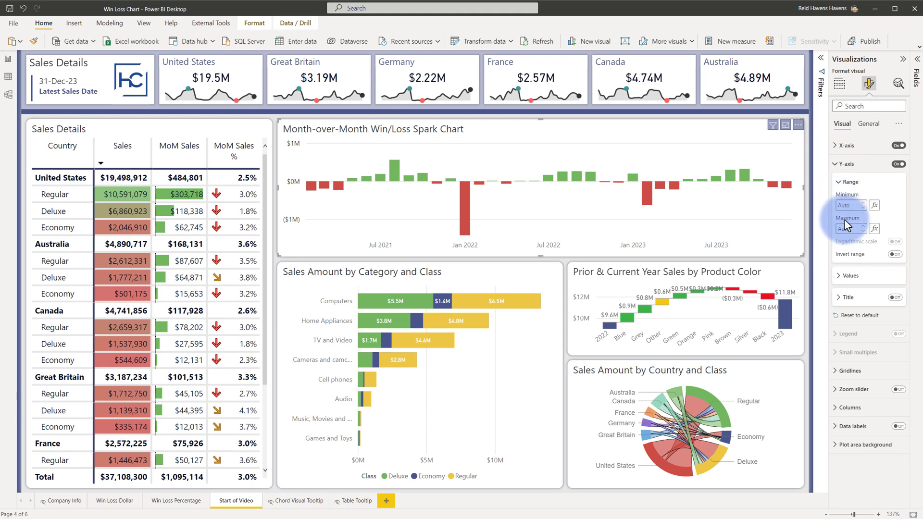
{"action": "type", "text": "0"}
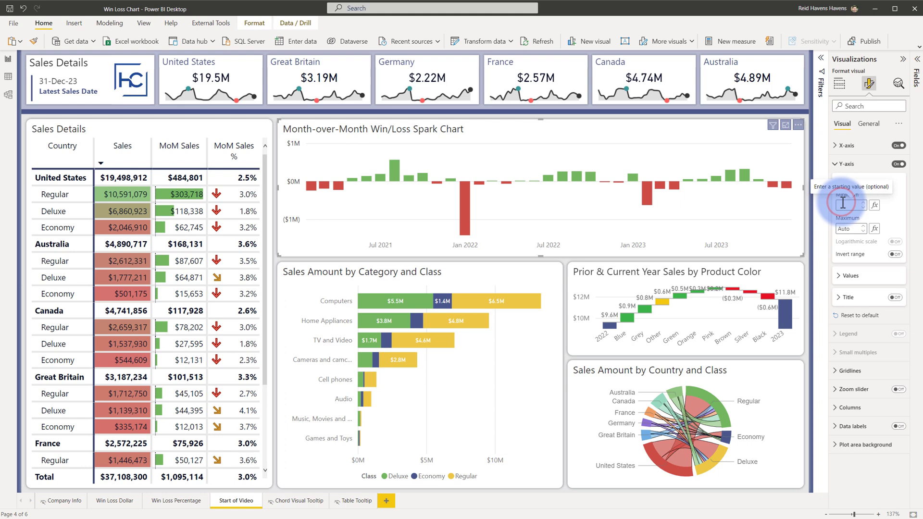
{"action": "key", "text": "Return"}
{"action": "left_click", "coordinate": [852, 227]}
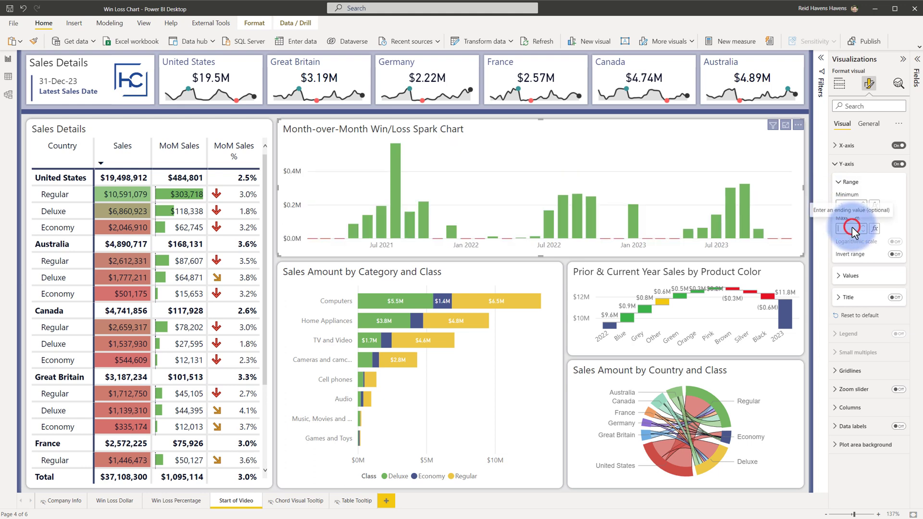
{"action": "type", "text": "1"}
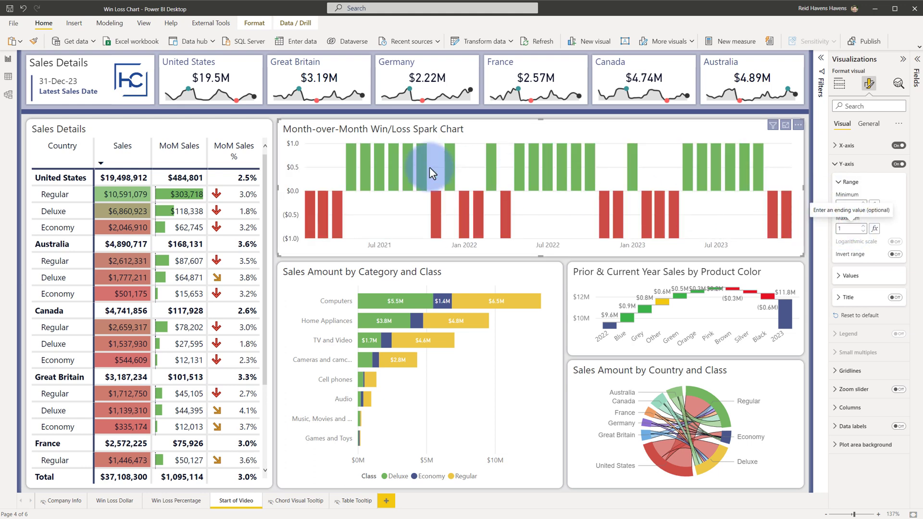
{"action": "mouse_move", "coordinate": [359, 157]}
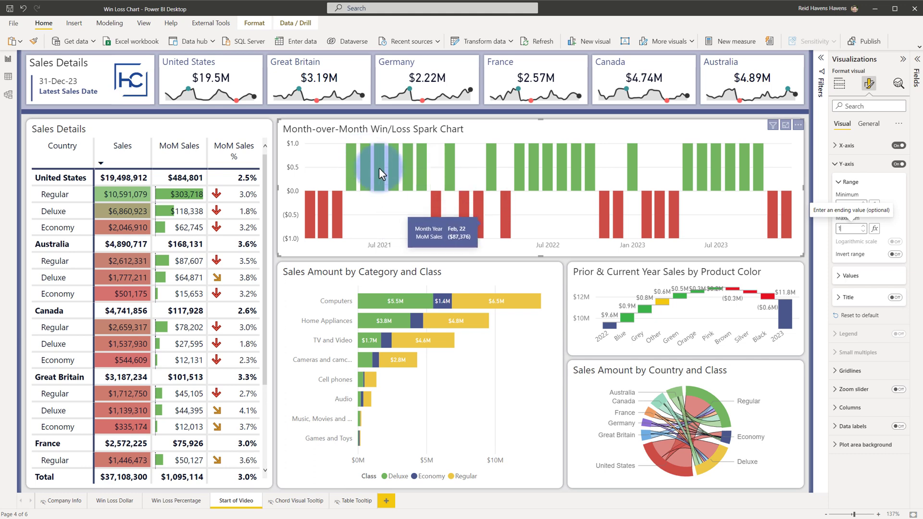
Make the spark chart much shorter and colour its Y-axis value labels white to hide them
{"action": "left_click_drag", "start_coordinate": [538, 254], "coordinate": [544, 187]}
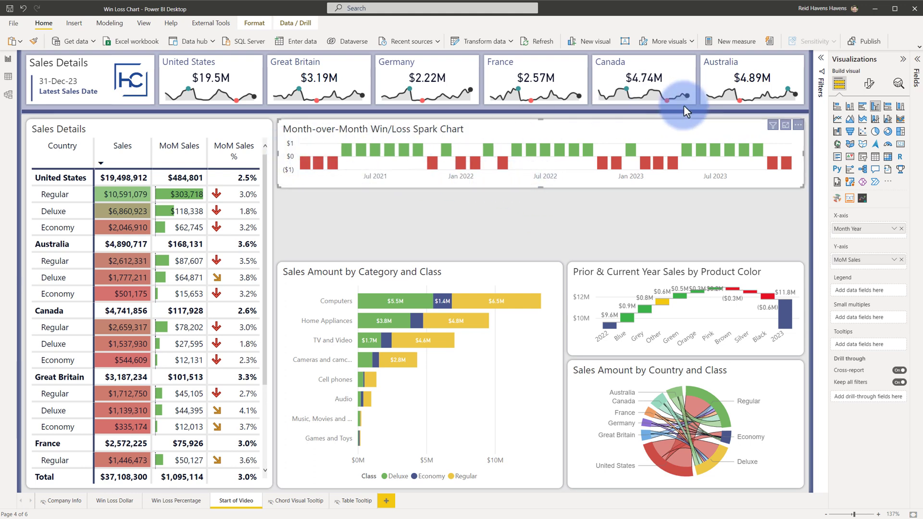
{"action": "left_click", "coordinate": [870, 85]}
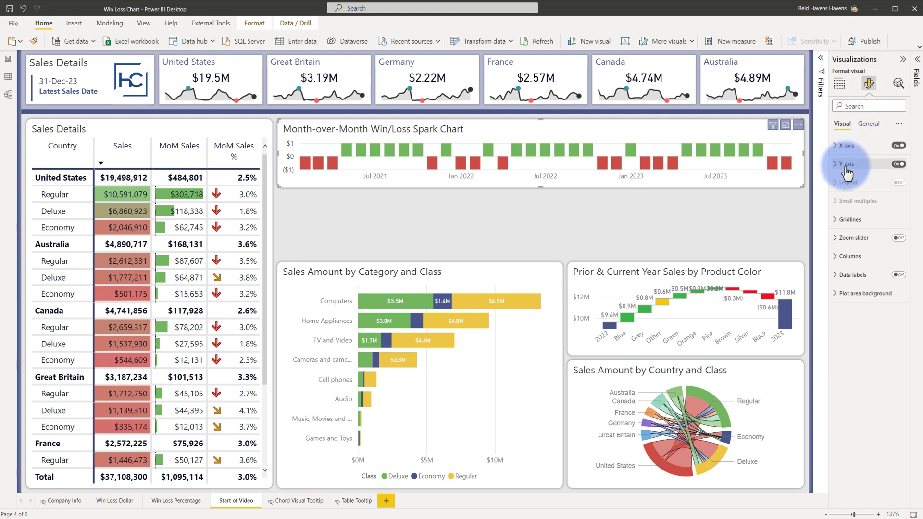
{"action": "left_click", "coordinate": [846, 164]}
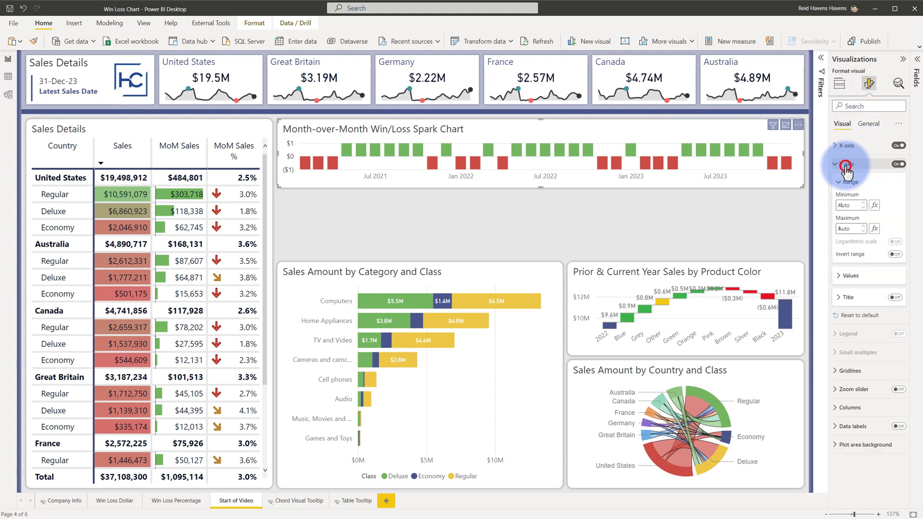
{"action": "left_click", "coordinate": [898, 164]}
{"action": "left_click", "coordinate": [898, 164]}
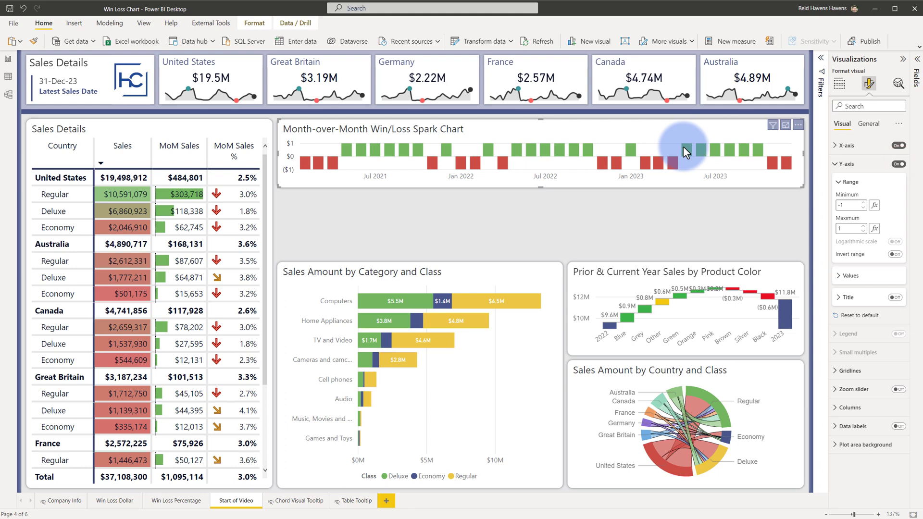
{"action": "left_click", "coordinate": [839, 277]}
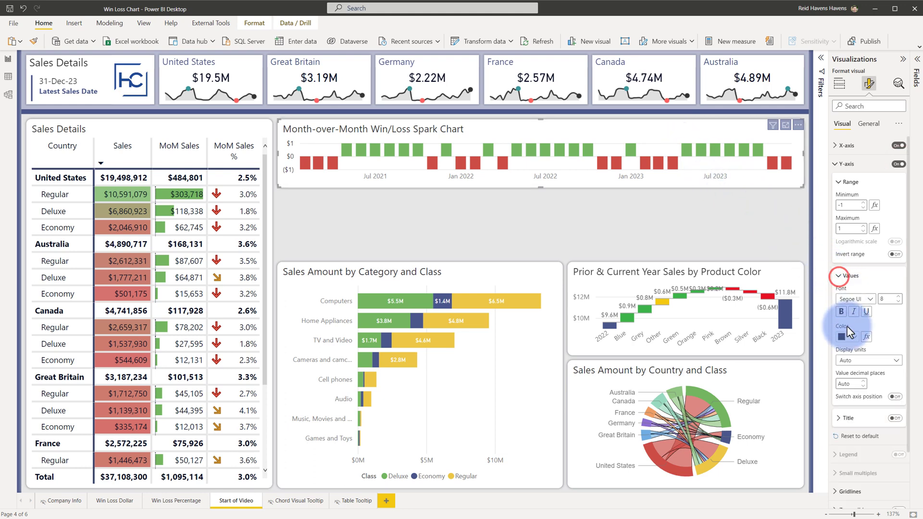
{"action": "left_click", "coordinate": [852, 336]}
{"action": "left_click", "coordinate": [789, 368]}
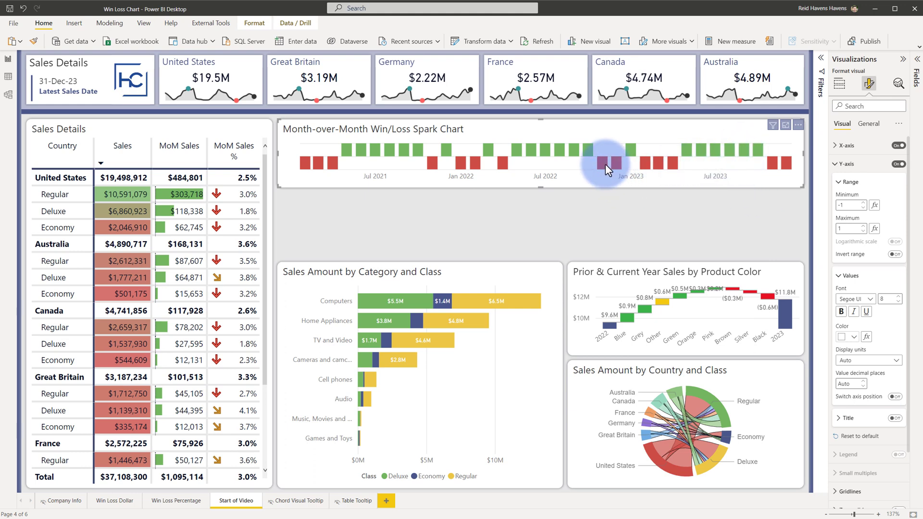
{"action": "mouse_move", "coordinate": [592, 154]}
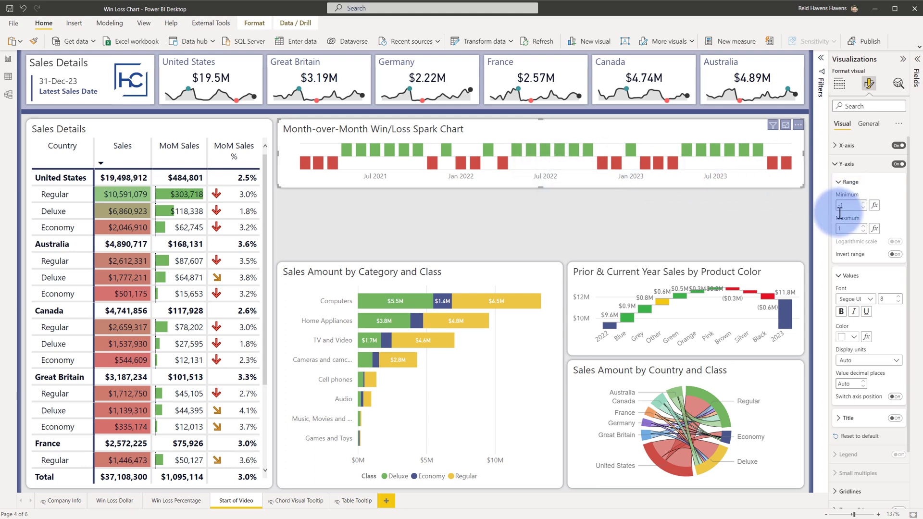
Enlarge and move up the category chart, Product Color waterfall and country chord chart to fill the gap
{"action": "left_click", "coordinate": [424, 257]}
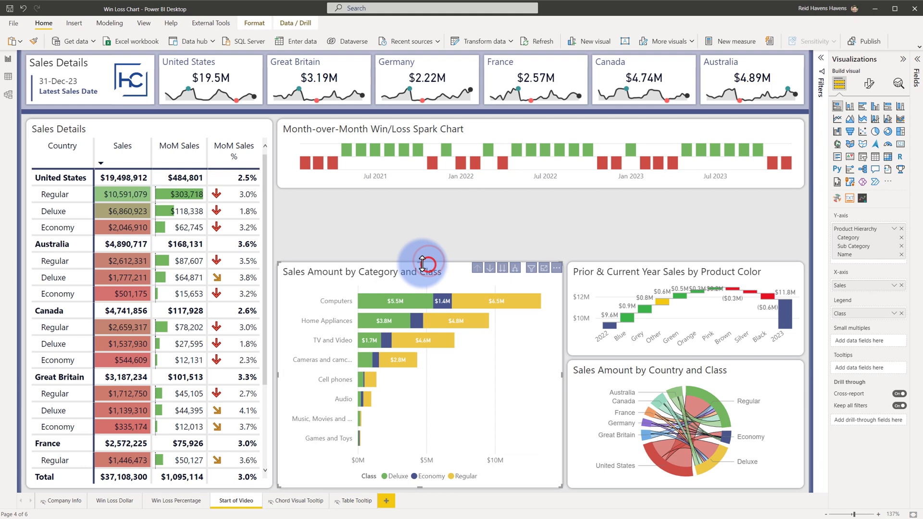
{"action": "left_click_drag", "start_coordinate": [422, 263], "coordinate": [414, 192]}
{"action": "left_click_drag", "start_coordinate": [620, 272], "coordinate": [621, 207]}
{"action": "left_click_drag", "start_coordinate": [691, 286], "coordinate": [688, 311]}
{"action": "left_click_drag", "start_coordinate": [685, 362], "coordinate": [646, 323]}
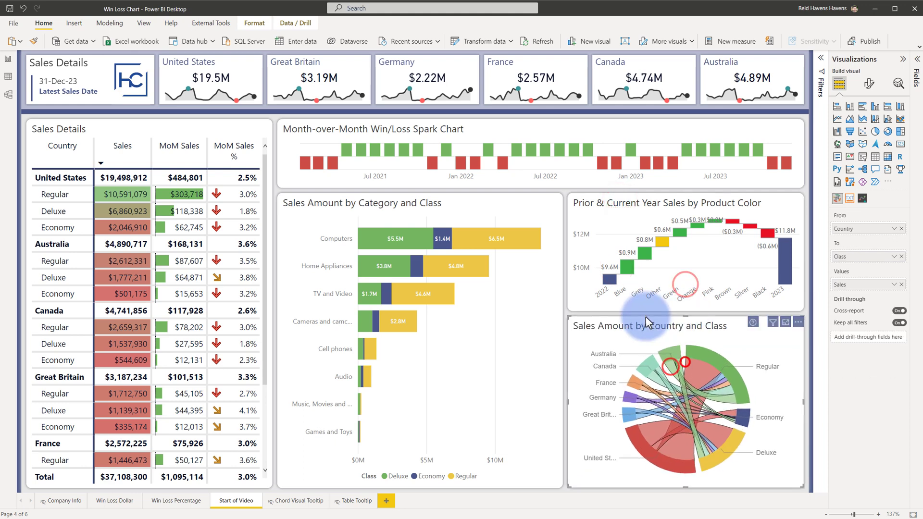
{"action": "left_click", "coordinate": [609, 314]}
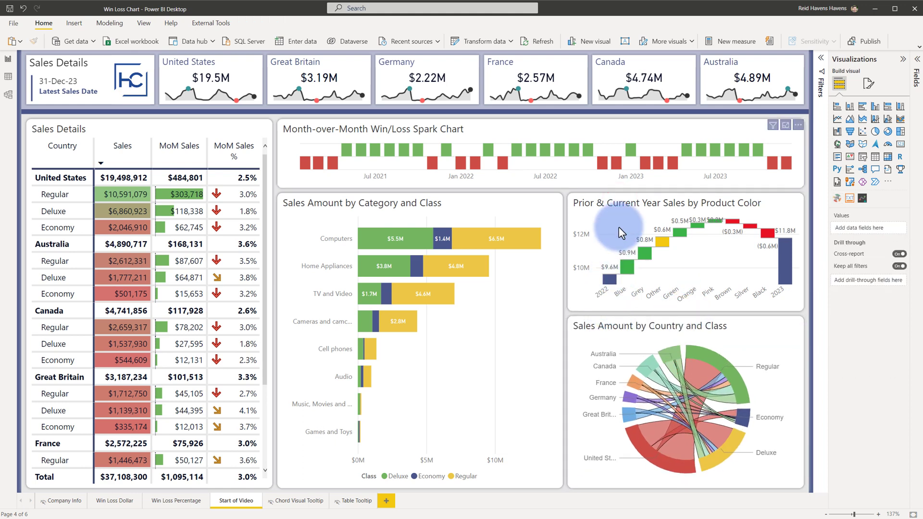
{"action": "mouse_move", "coordinate": [628, 140]}
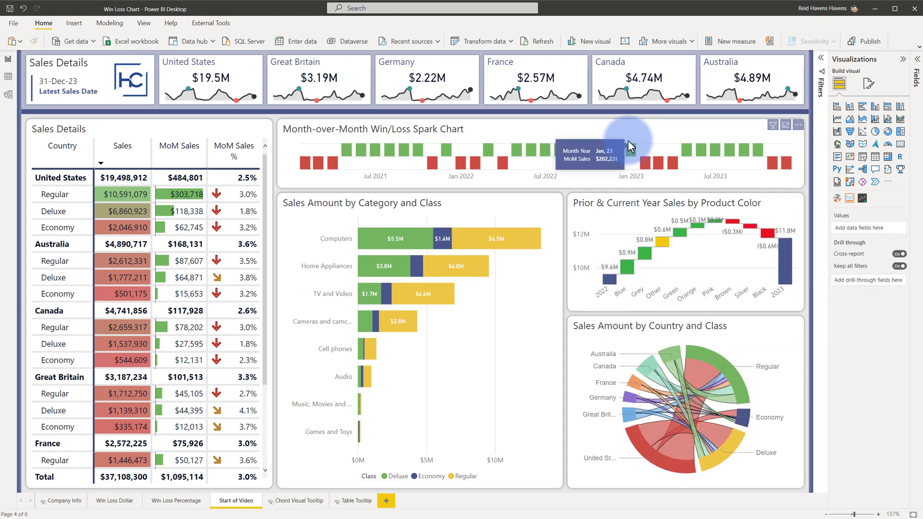
{"action": "mouse_move", "coordinate": [644, 165]}
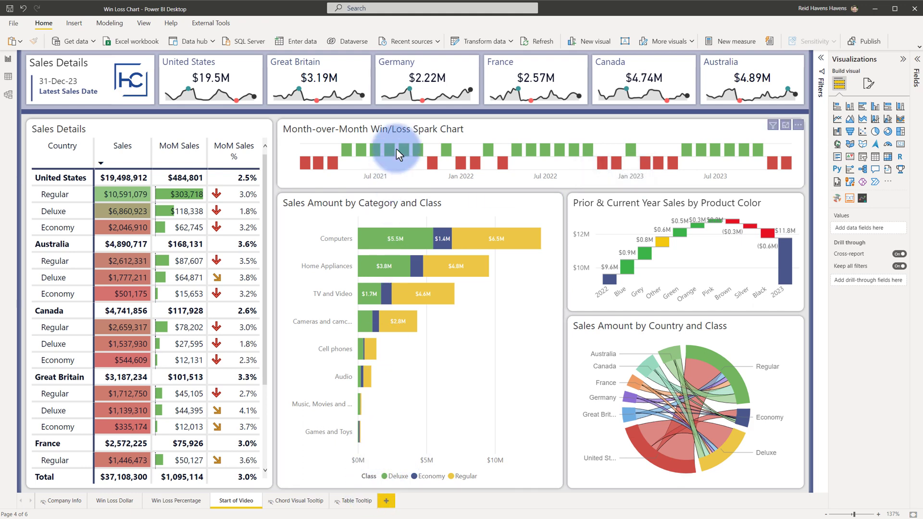
{"action": "mouse_move", "coordinate": [396, 149]}
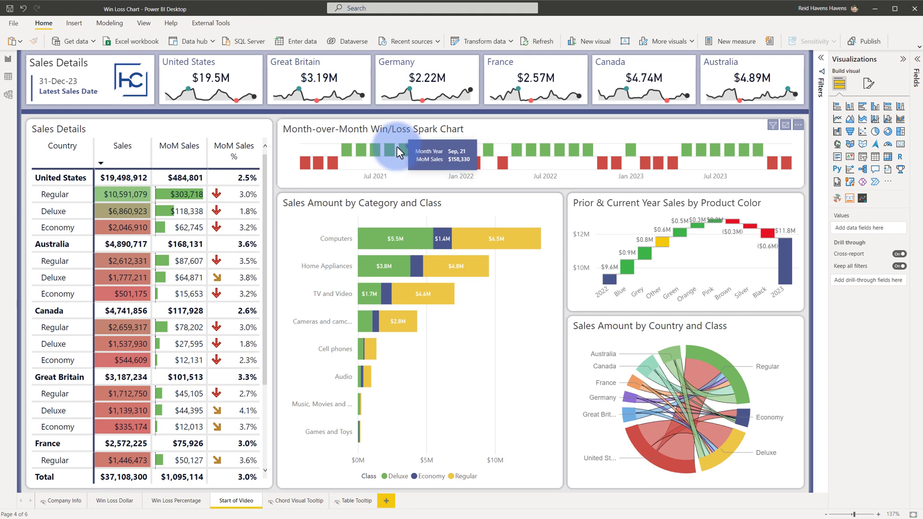
Reopen the spark chart's Y-axis Range settings to check the -1 minimum and 1 maximum
{"action": "left_click", "coordinate": [422, 128]}
{"action": "left_click", "coordinate": [869, 86]}
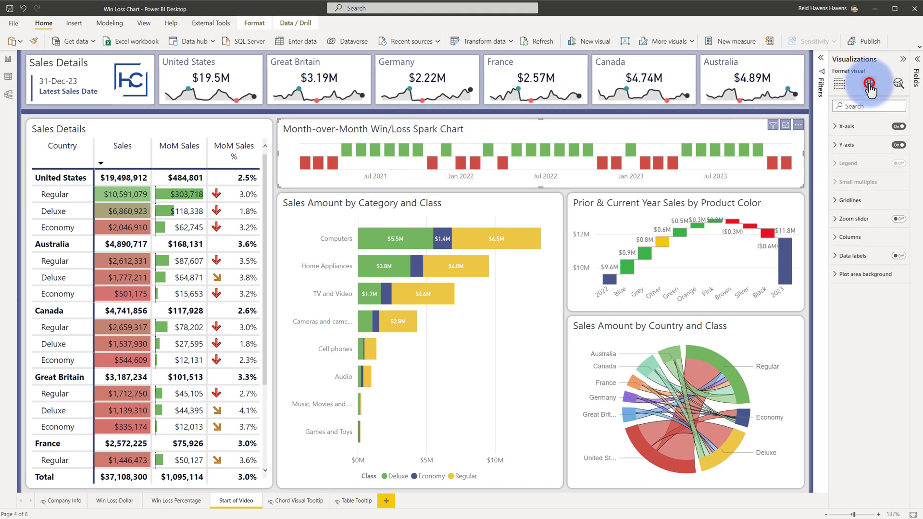
{"action": "left_click", "coordinate": [847, 164]}
{"action": "left_click", "coordinate": [849, 187]}
{"action": "left_click", "coordinate": [849, 205]}
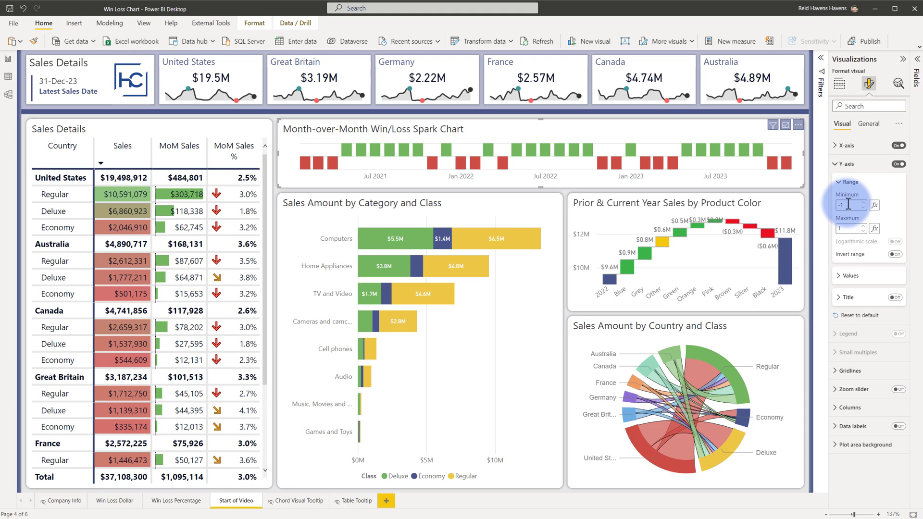